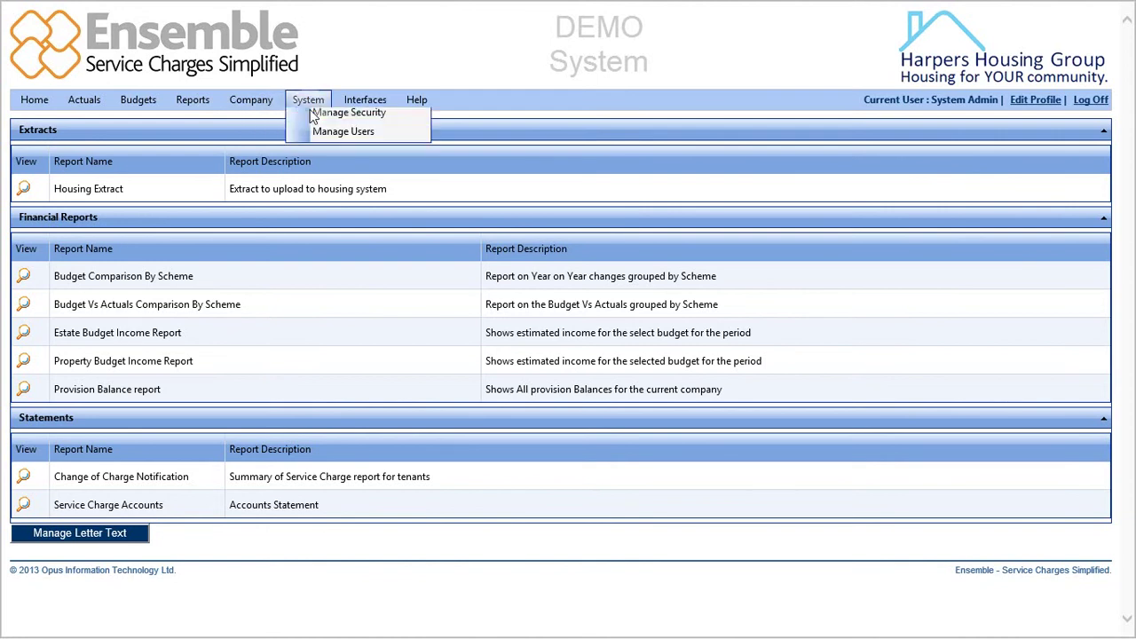
View the company security roles and the list of expense code groups.
mouse_move(260, 110)
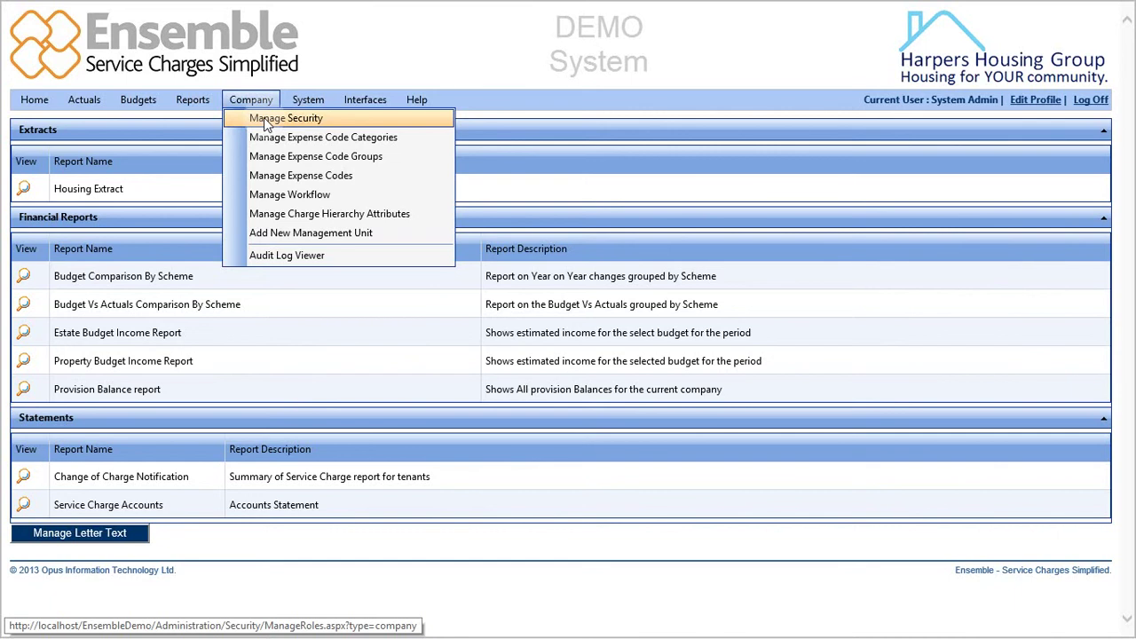
click(266, 124)
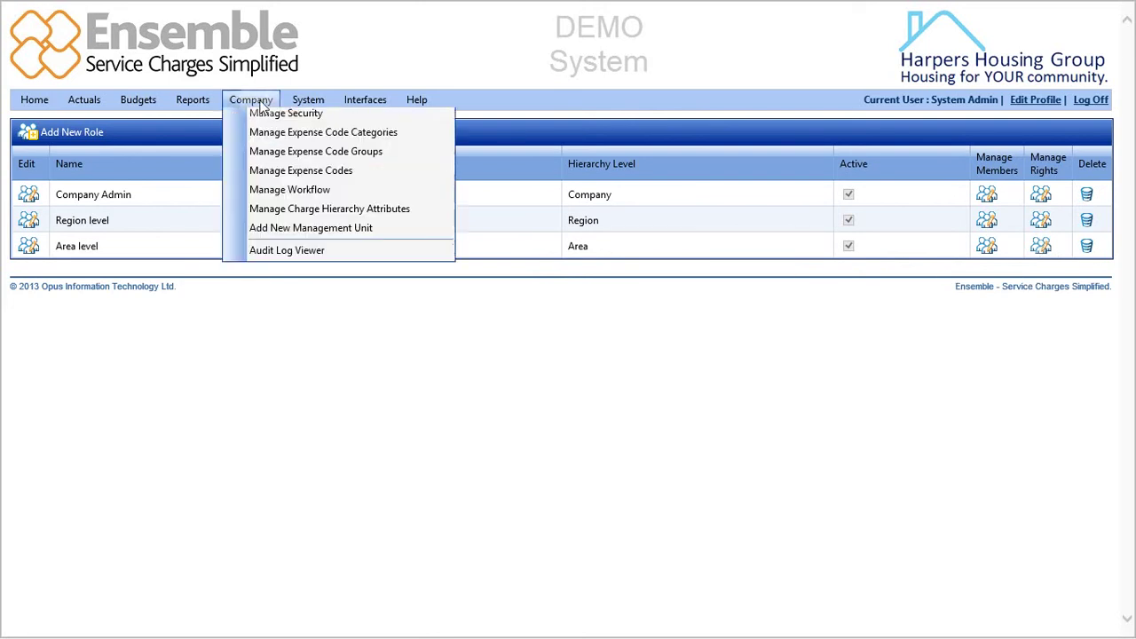
click(264, 157)
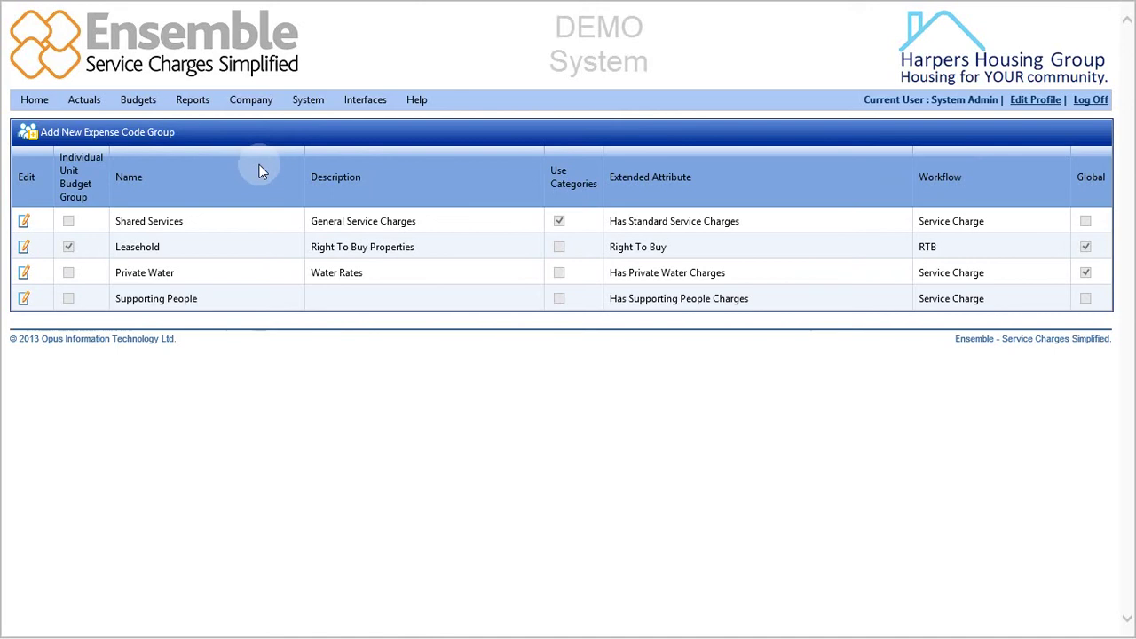
View the company's expense code categories, including those of the Leasehold group.
click(257, 107)
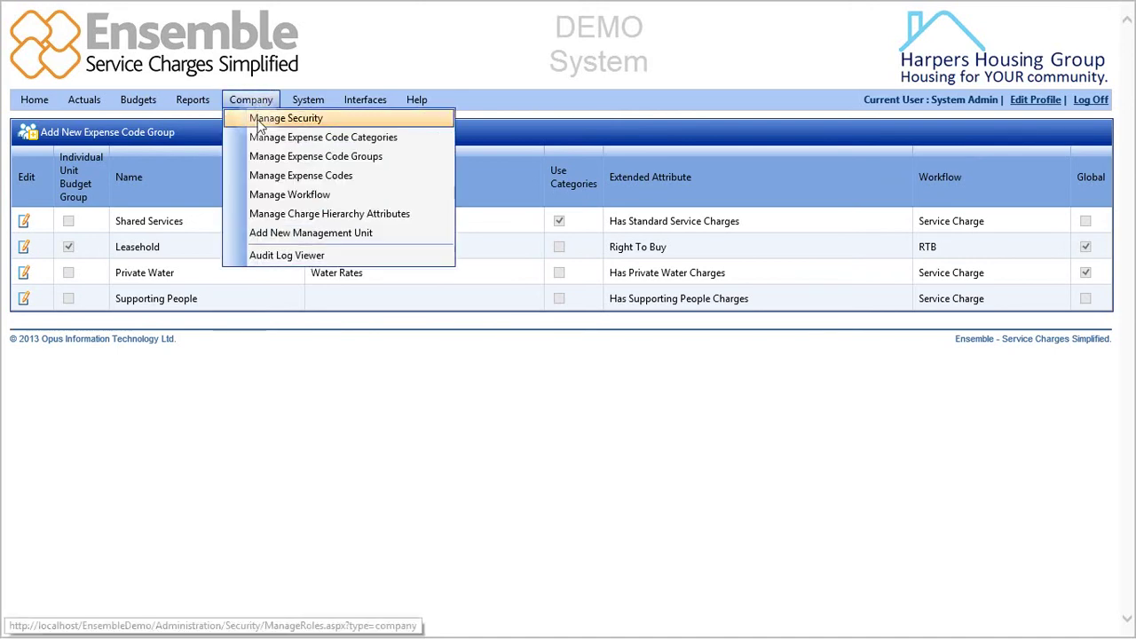
click(260, 141)
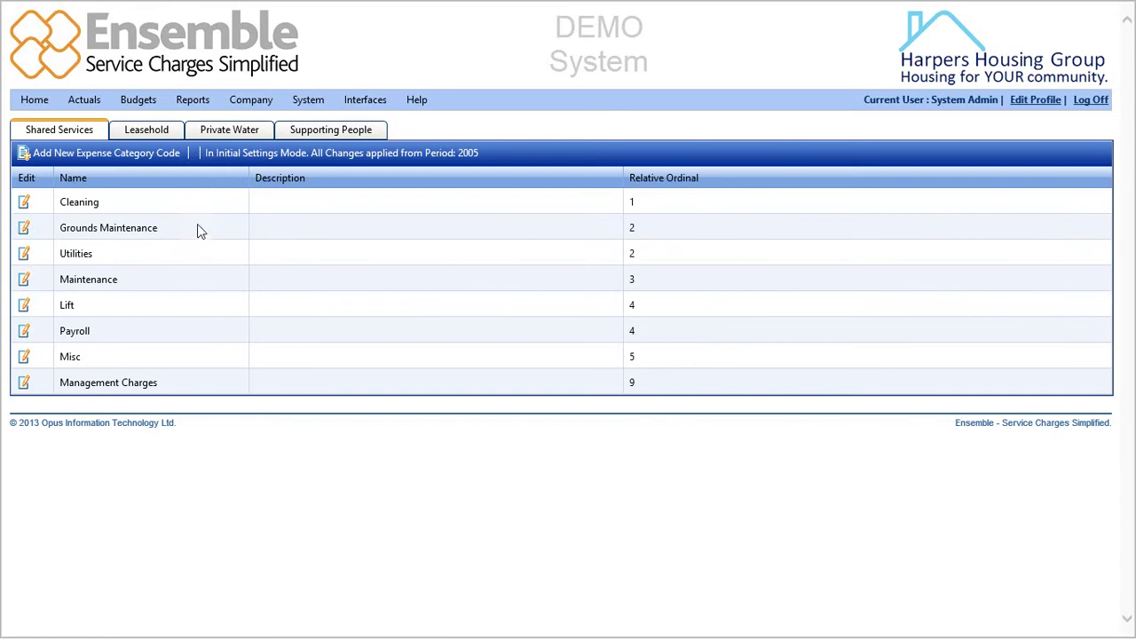
click(158, 135)
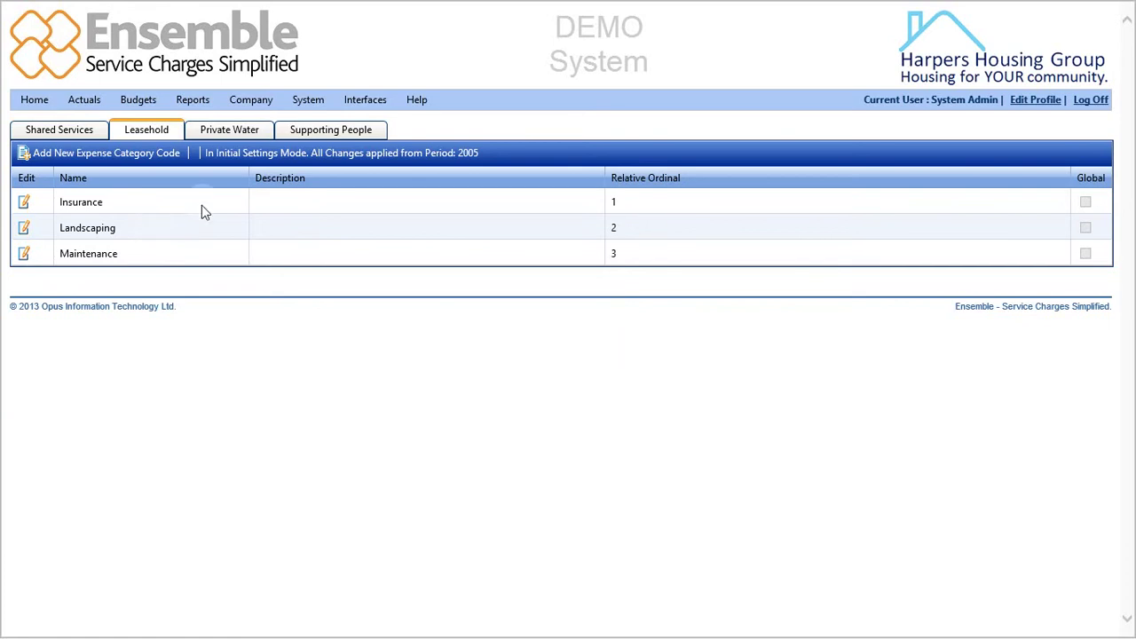
View the company's expense codes and inspect the properties of the CLEANING (113.3002) code without changing them.
click(243, 102)
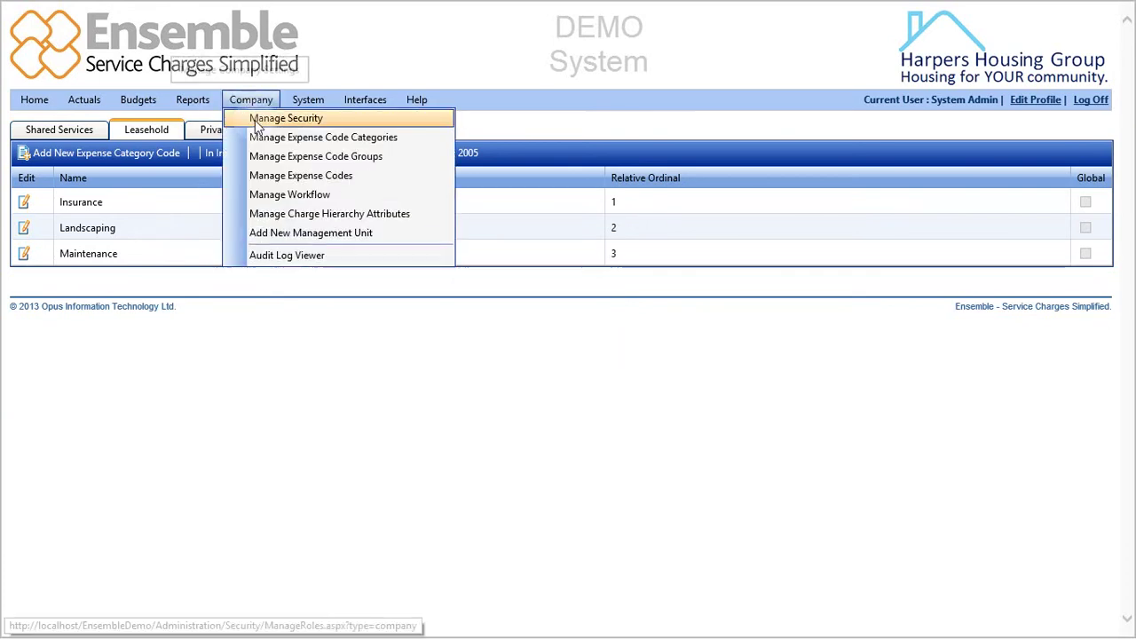
click(259, 177)
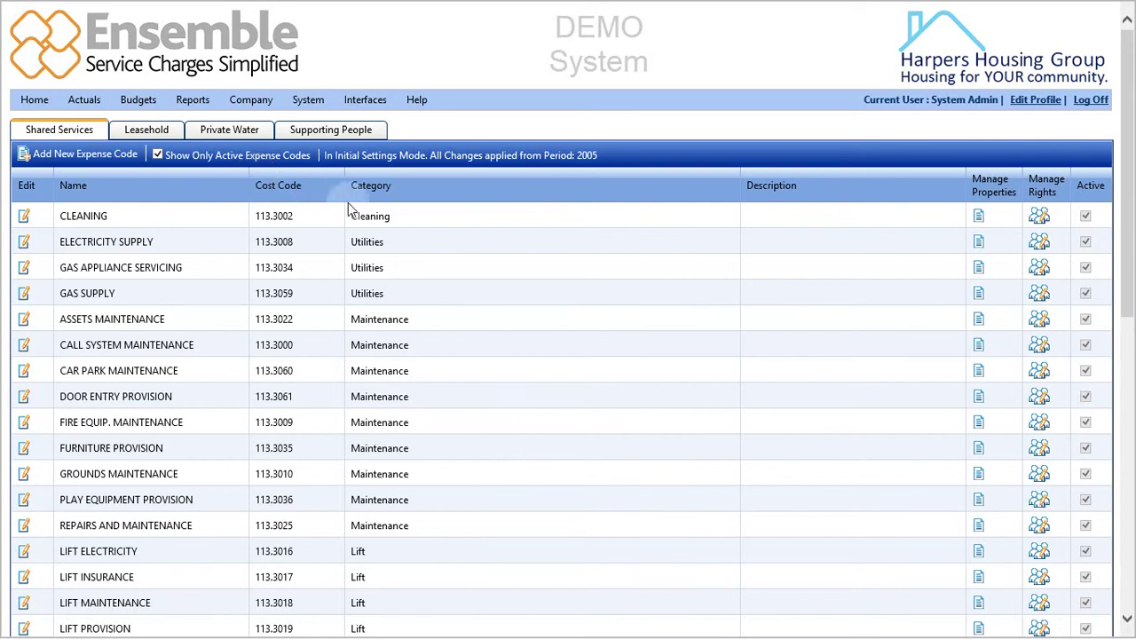
click(977, 217)
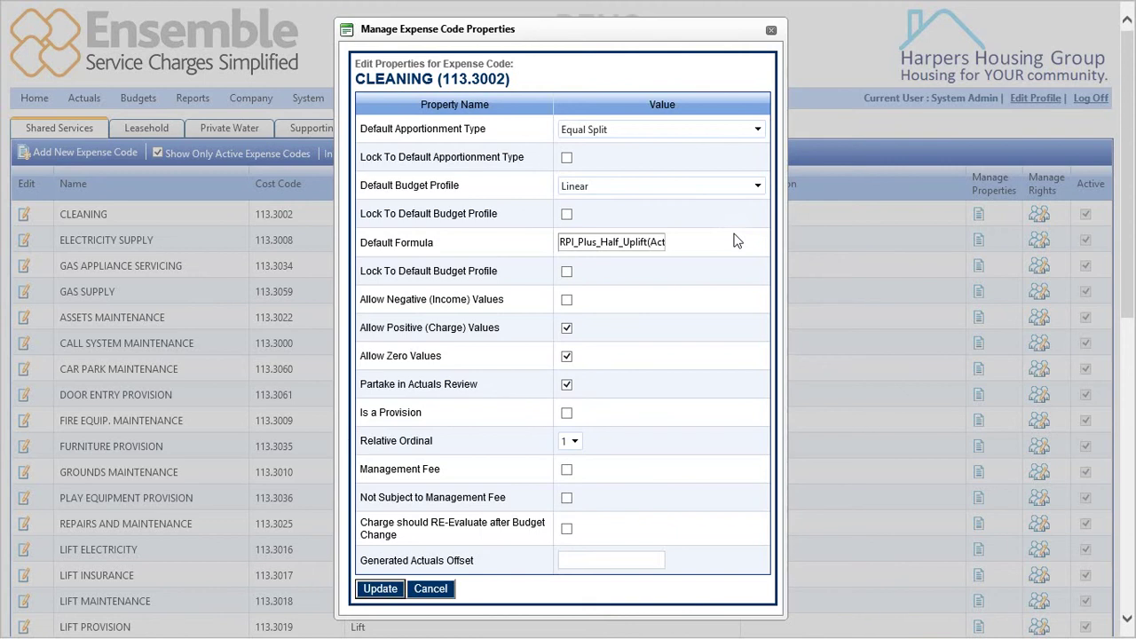
click(771, 32)
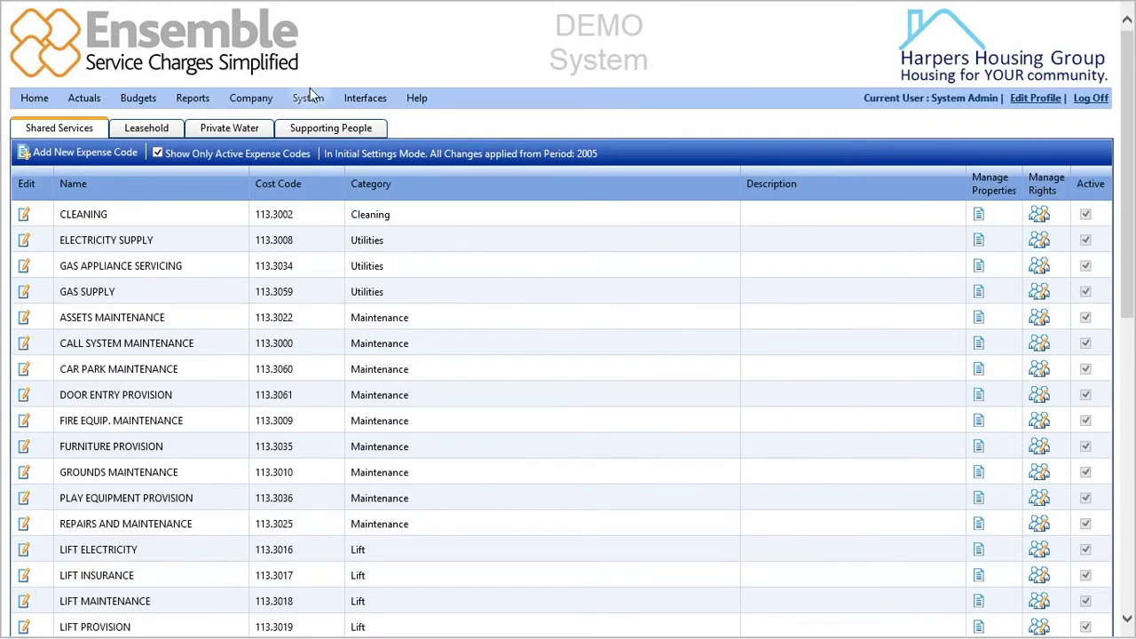
View the company's Service Charge workflow stages and their available actions.
mouse_move(262, 100)
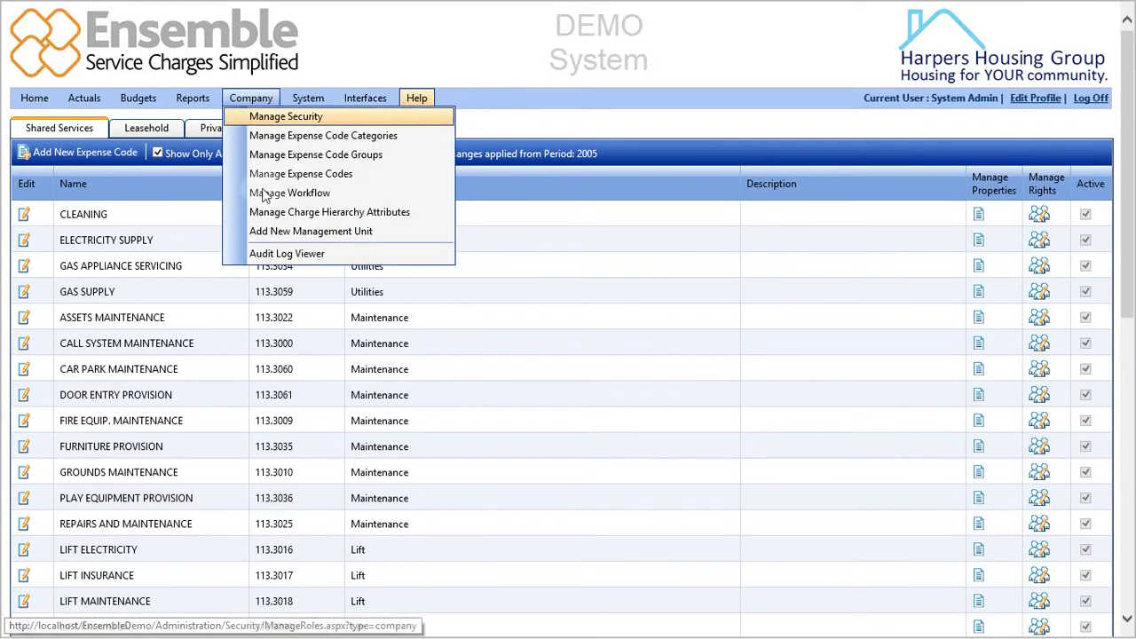
click(267, 201)
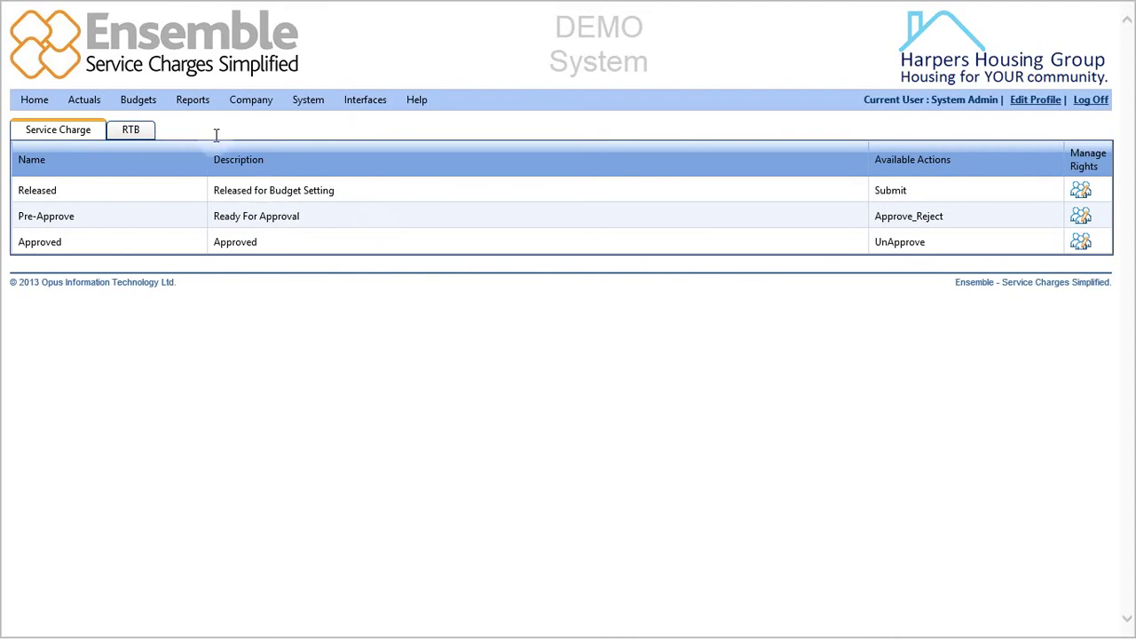
Open the charge hierarchy attributes, search for all schemes and select BLM001 - Boldmere.
mouse_move(253, 102)
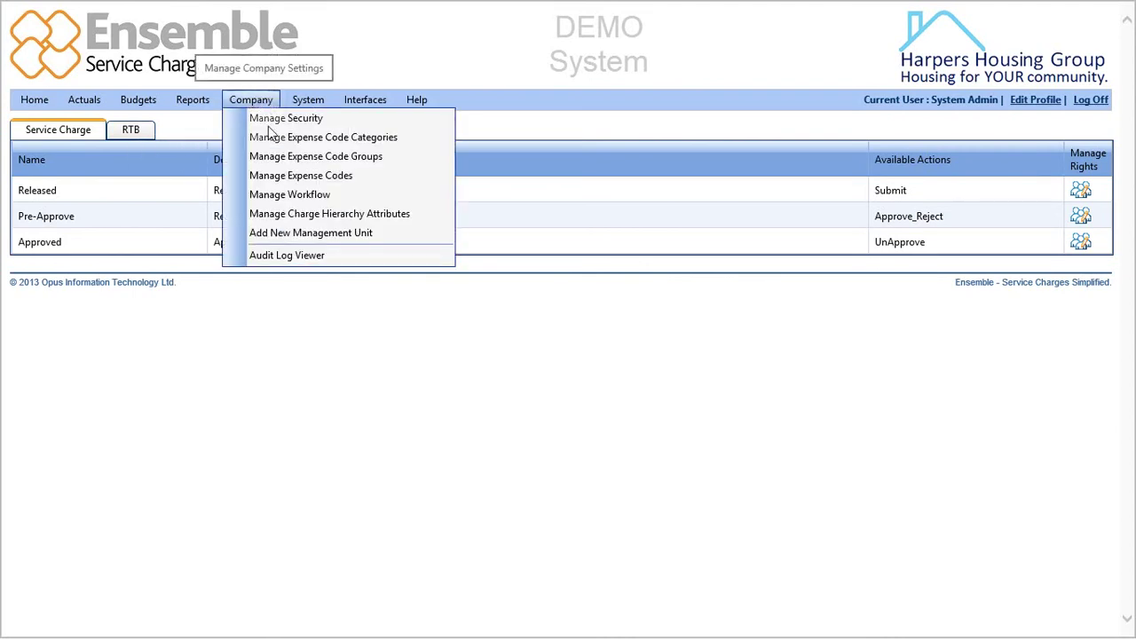
click(280, 215)
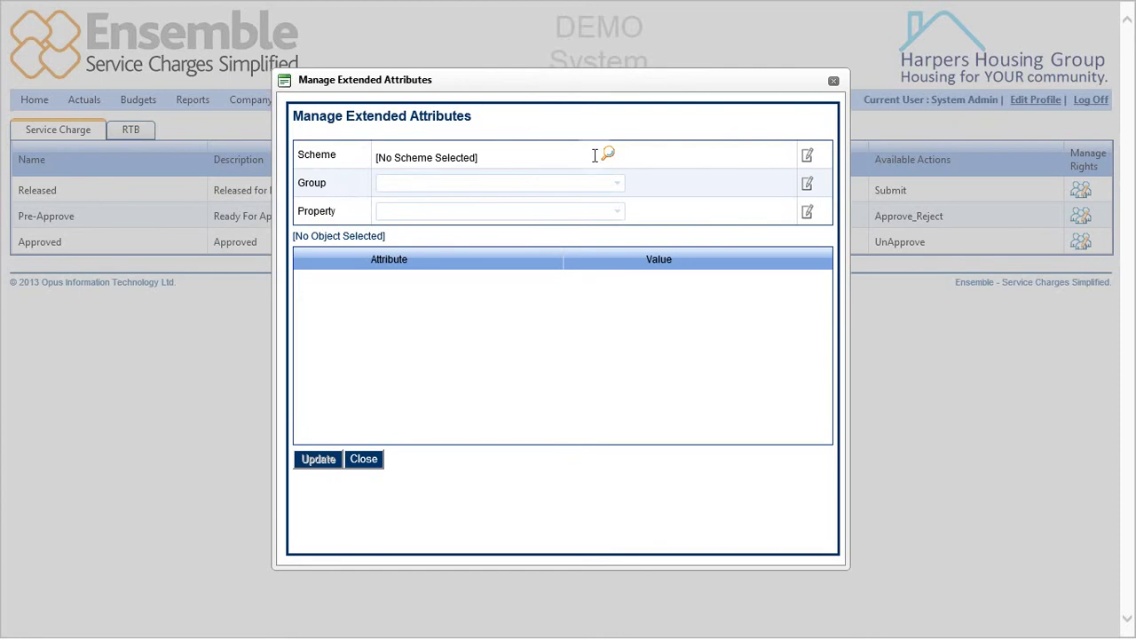
click(607, 155)
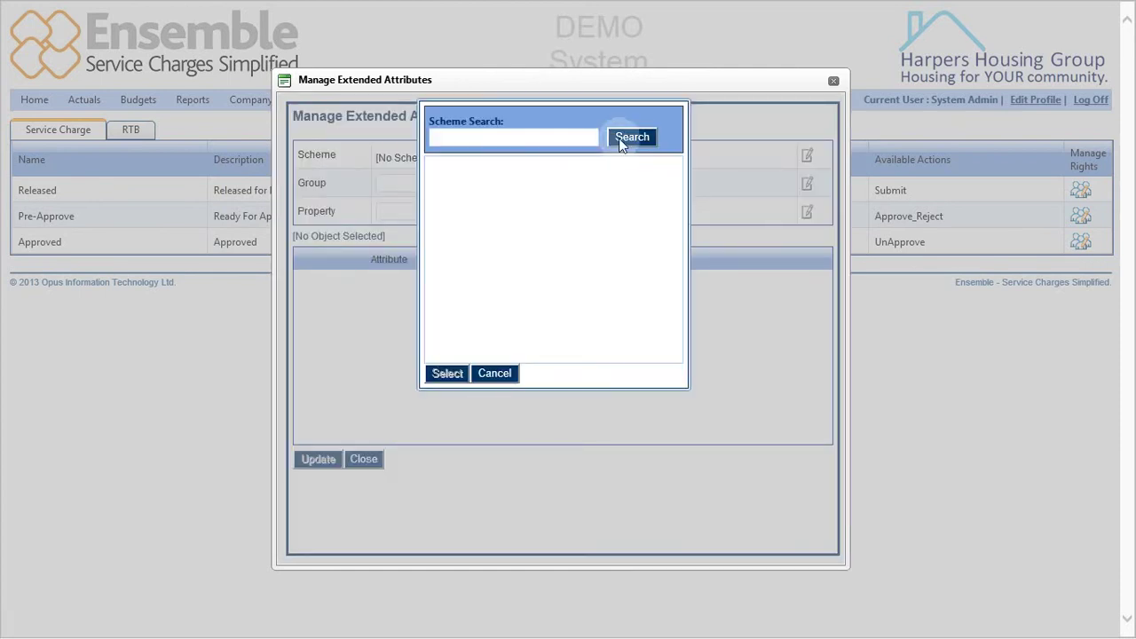
click(619, 140)
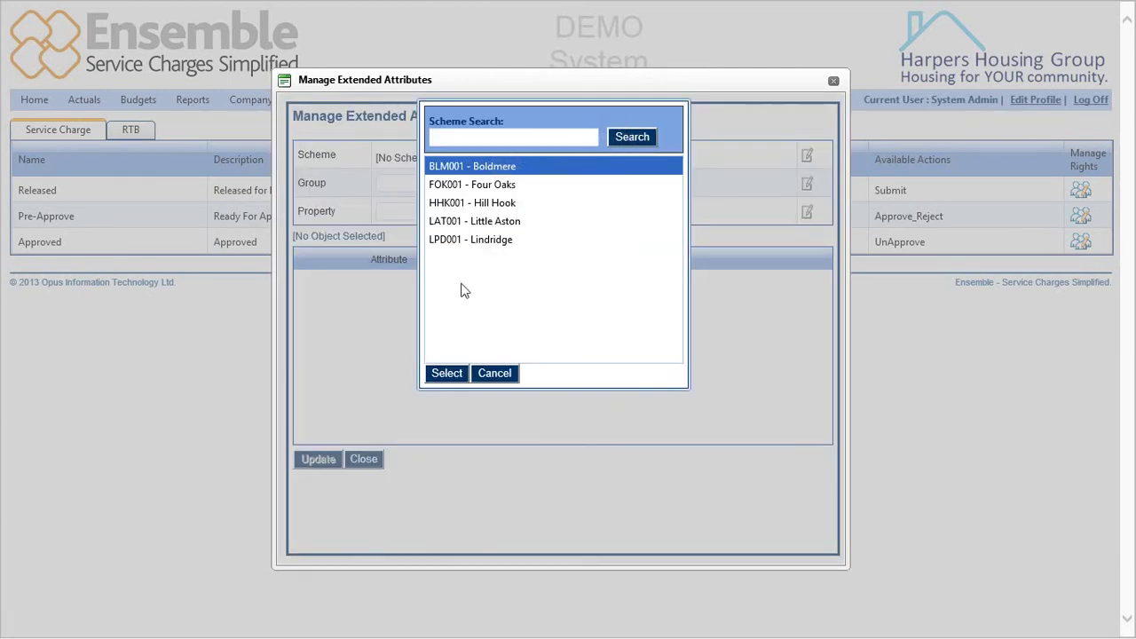
click(448, 371)
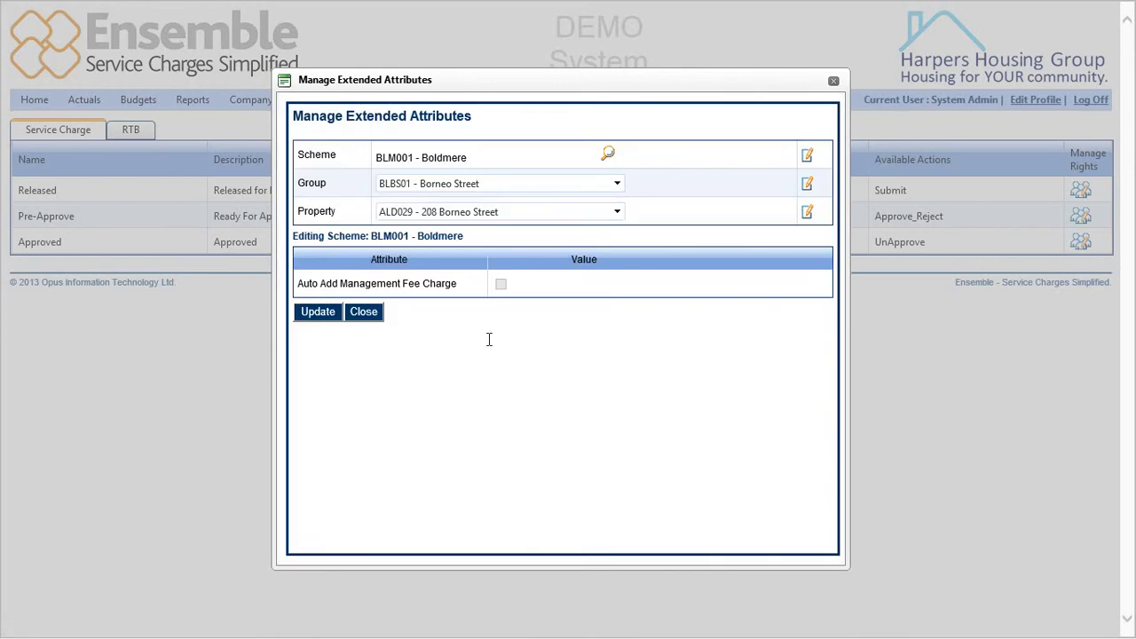
Browse the groups and properties available under the Boldmere scheme, keeping the current selections.
click(618, 187)
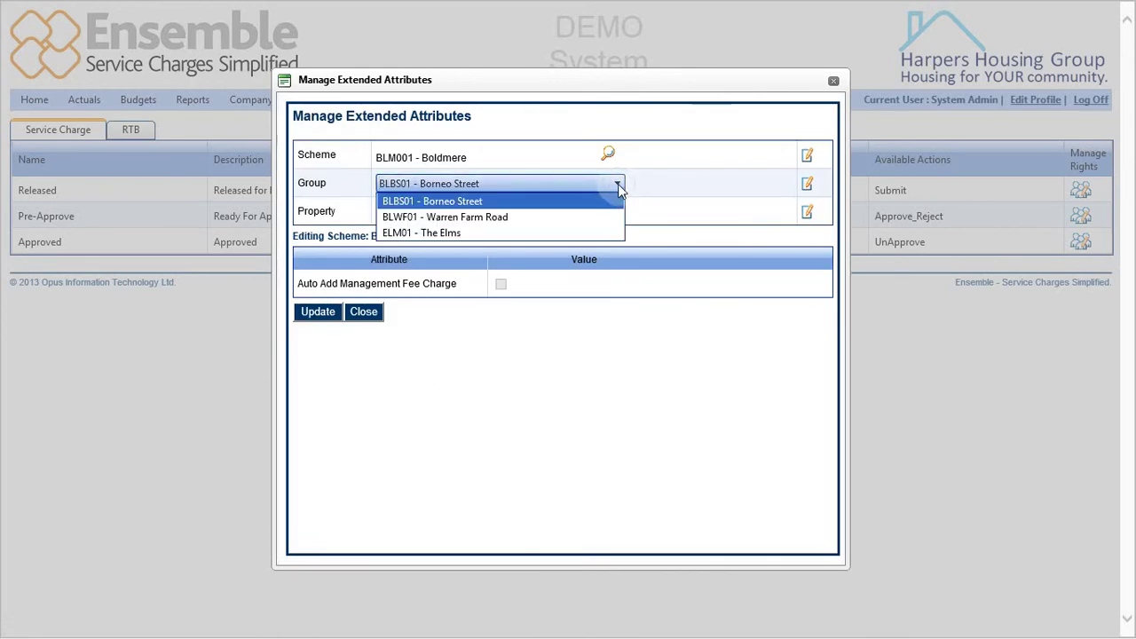
click(618, 183)
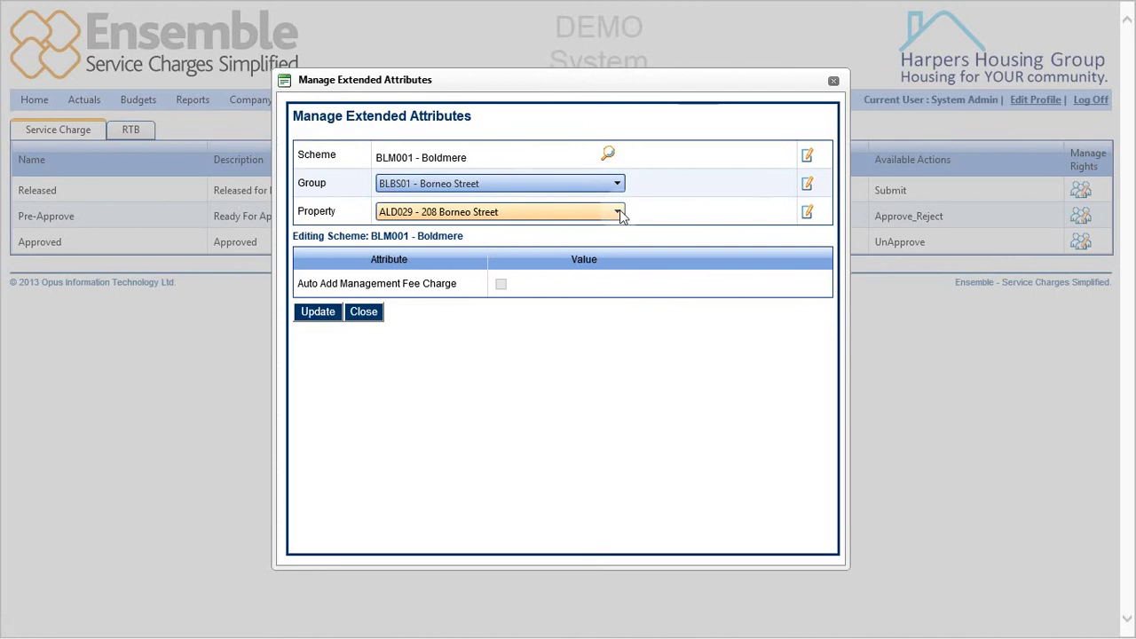
click(619, 213)
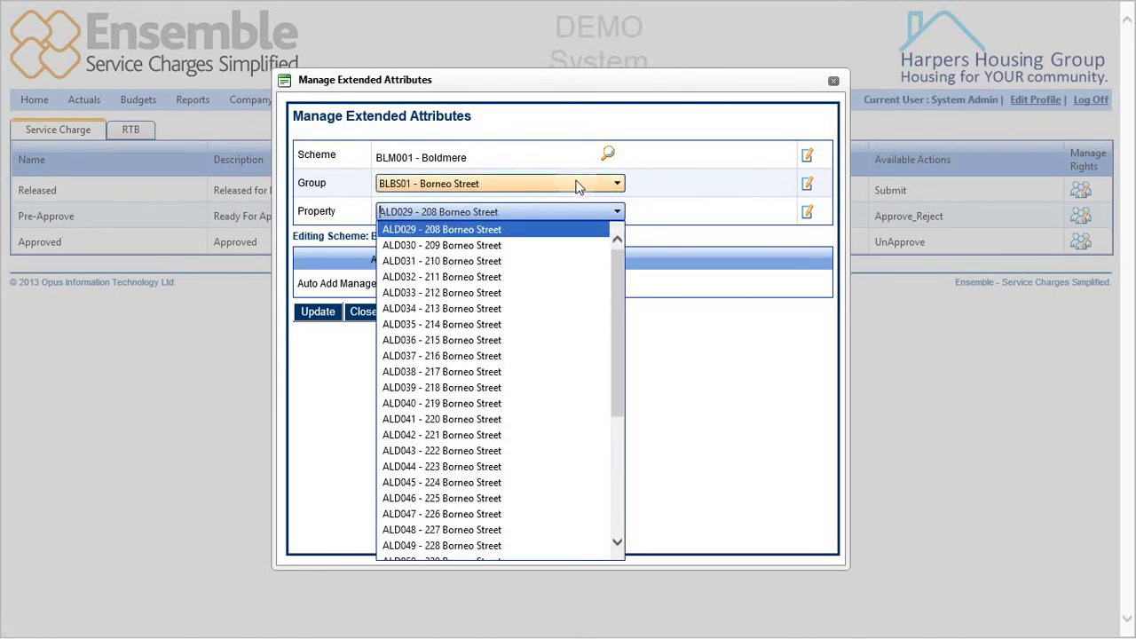
click(637, 183)
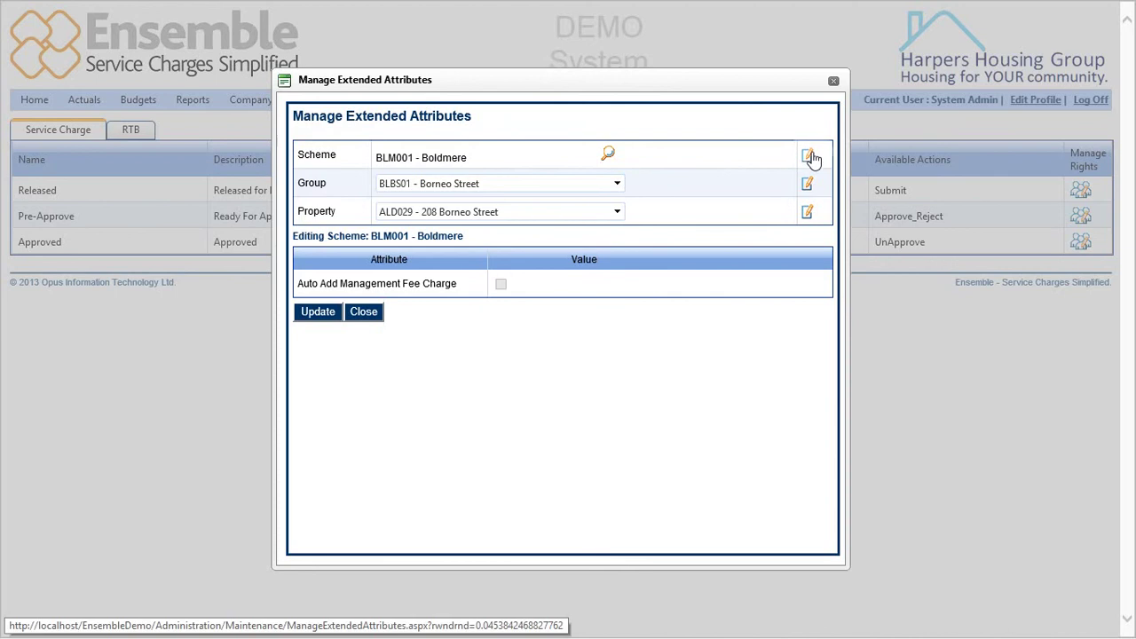
Inspect the extended attributes of the Boldmere scheme, group BLBS01 and property ALD029, leaving them unchanged.
click(812, 158)
click(806, 186)
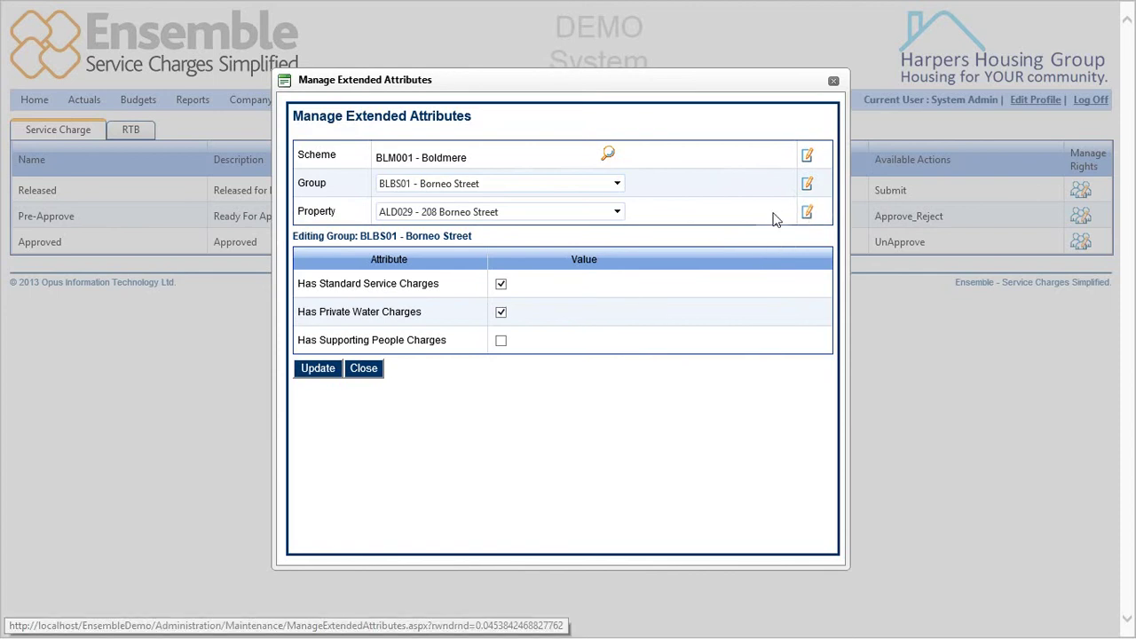
click(805, 214)
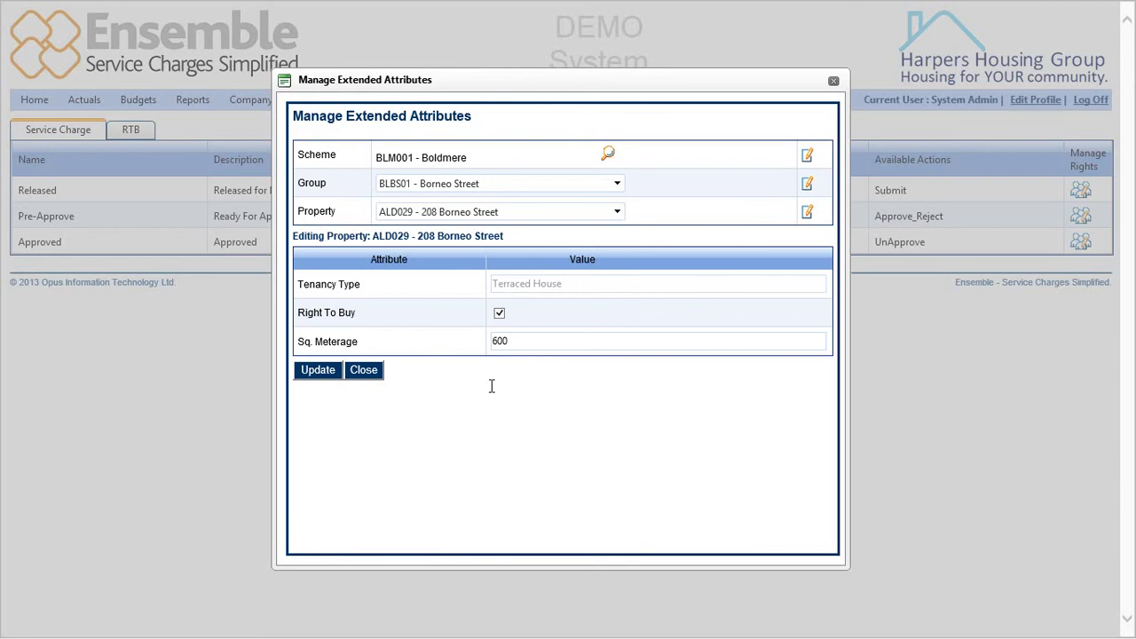
click(367, 376)
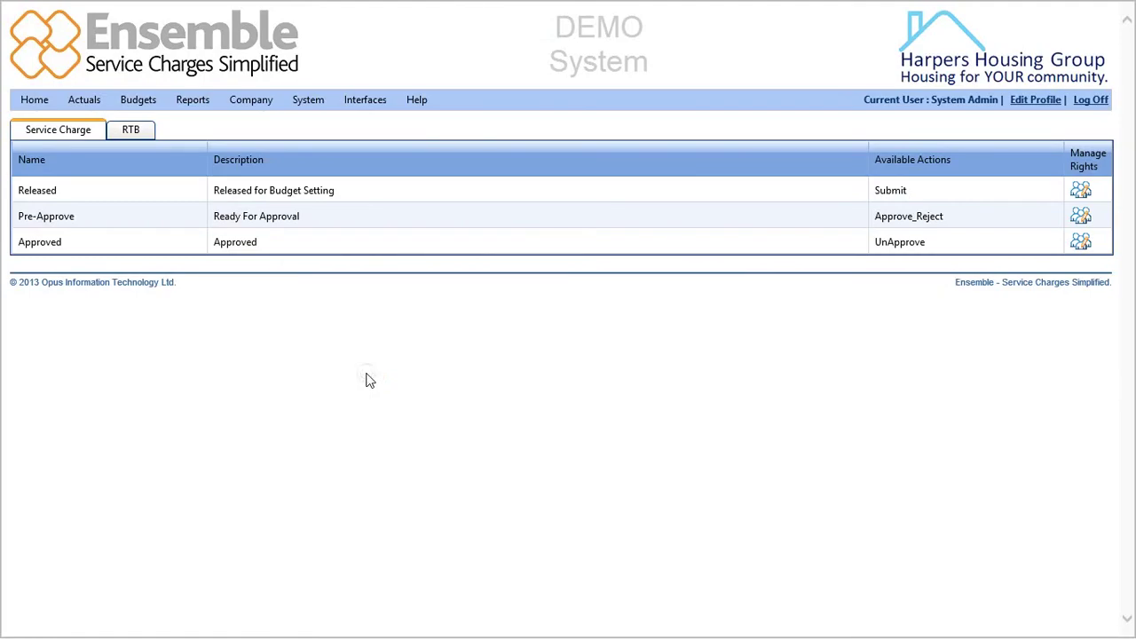
View the entry form for adding a new management unit and cancel it without saving.
click(254, 104)
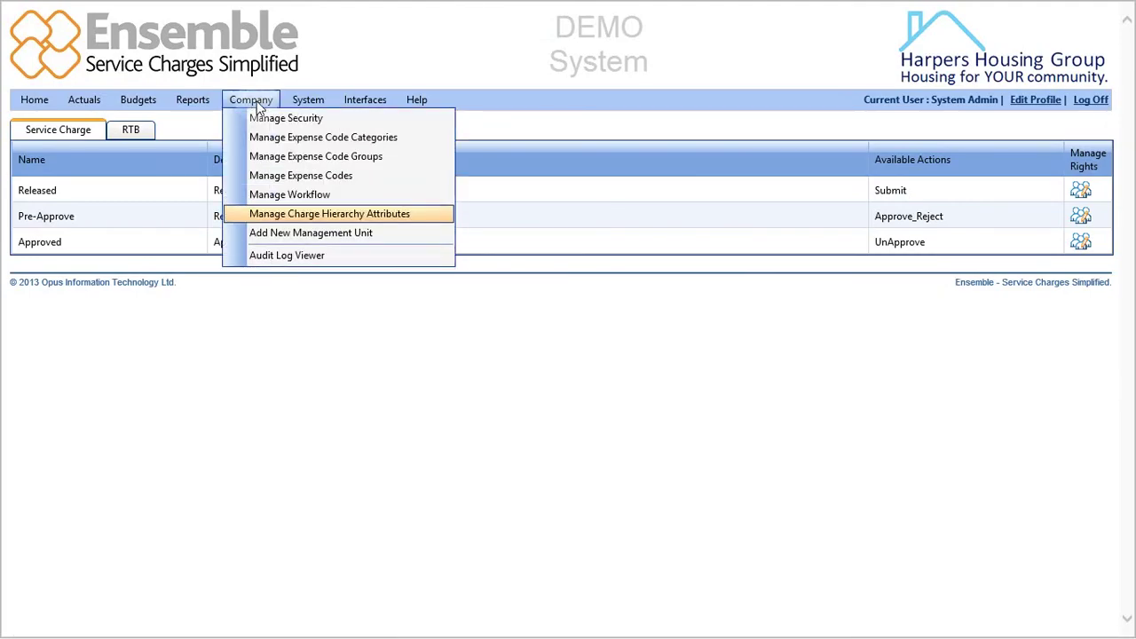
click(286, 215)
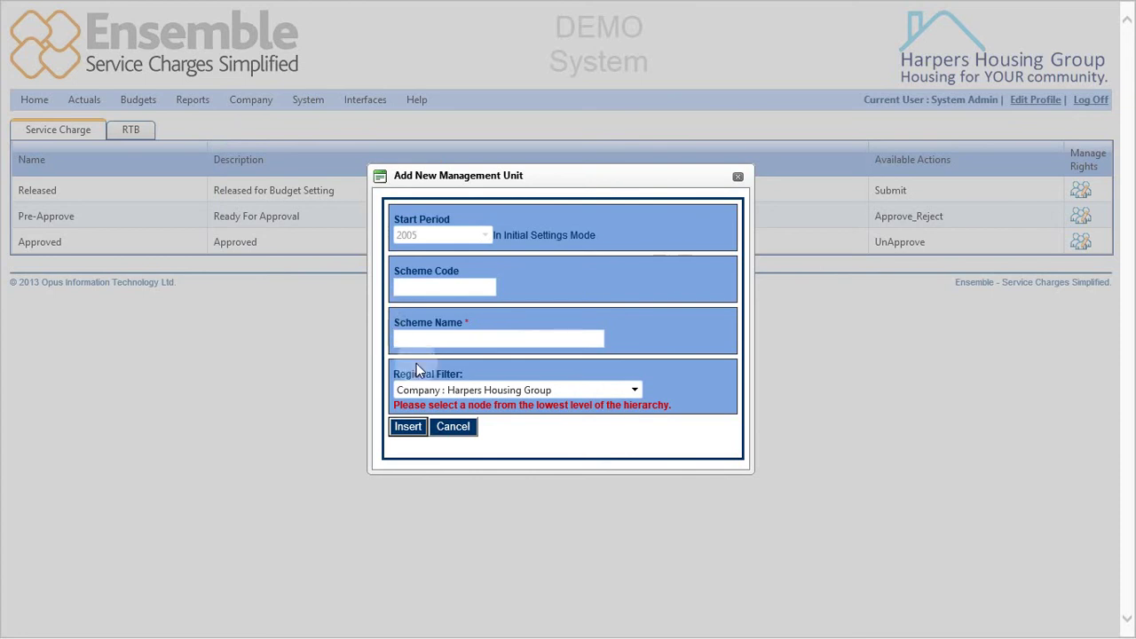
click(450, 427)
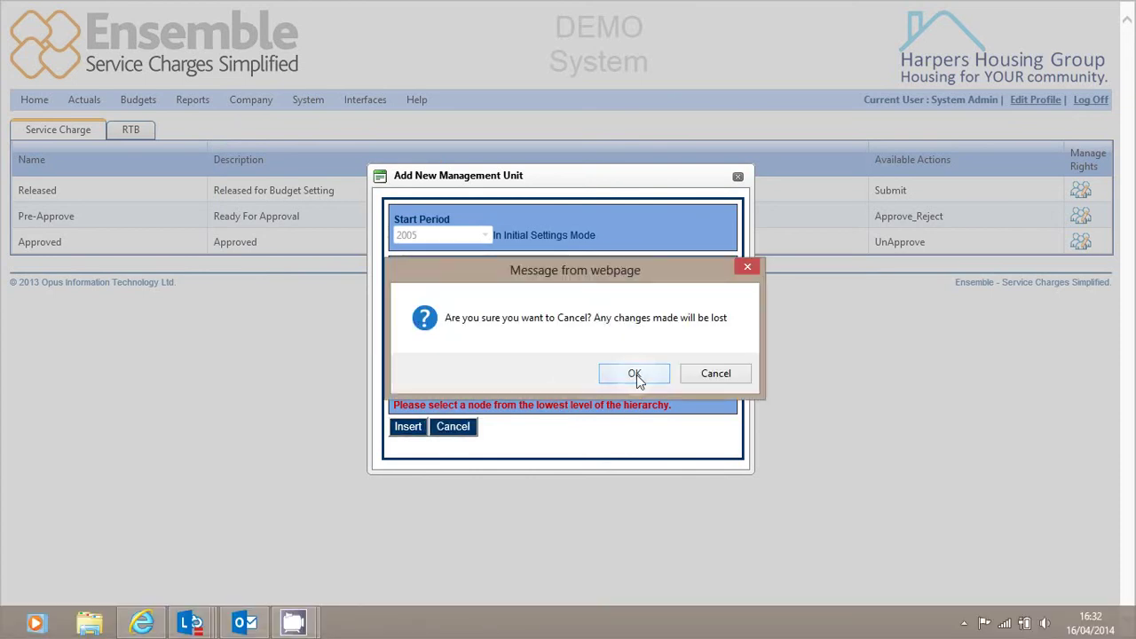
click(635, 374)
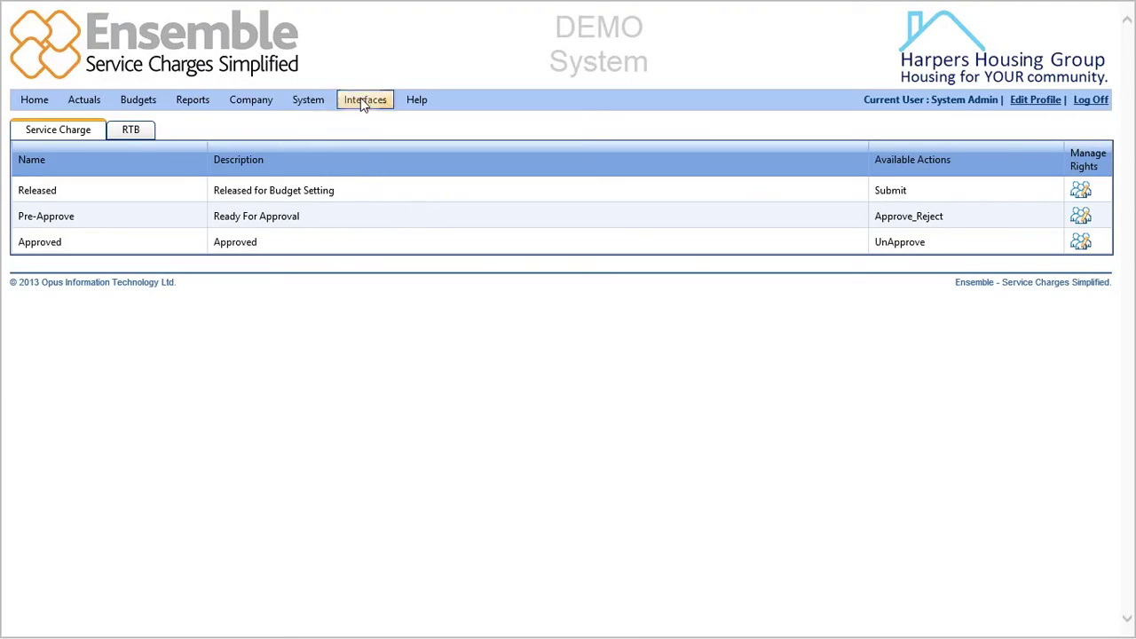
View the import logs for actual transactions.
mouse_move(363, 99)
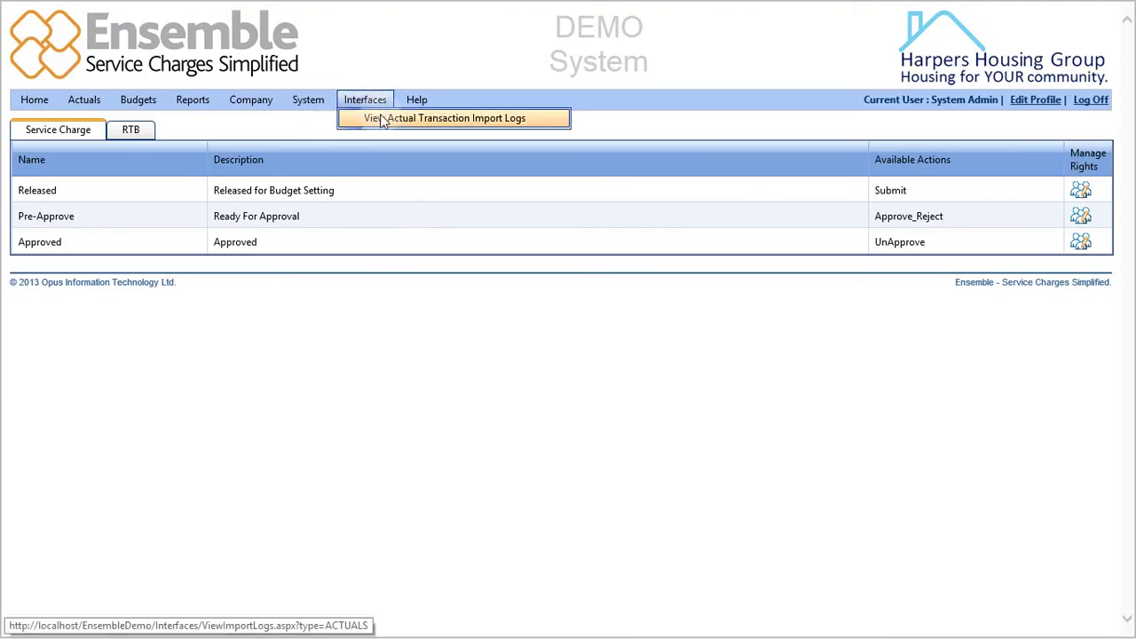
click(381, 119)
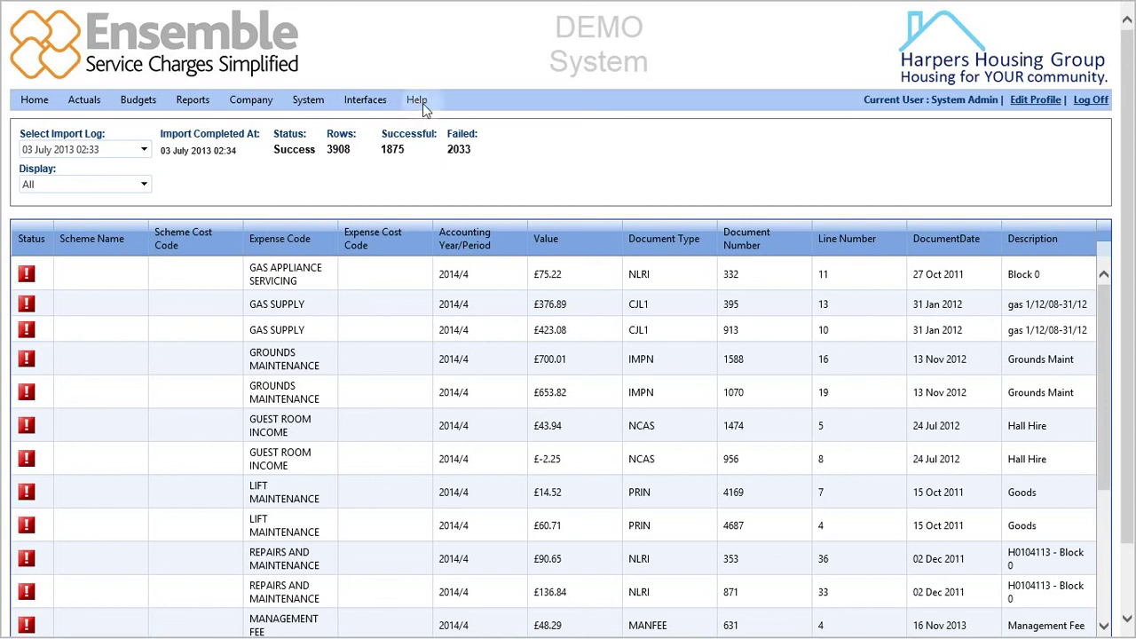
View the application's version information and release notes, and return to the home page.
mouse_move(422, 103)
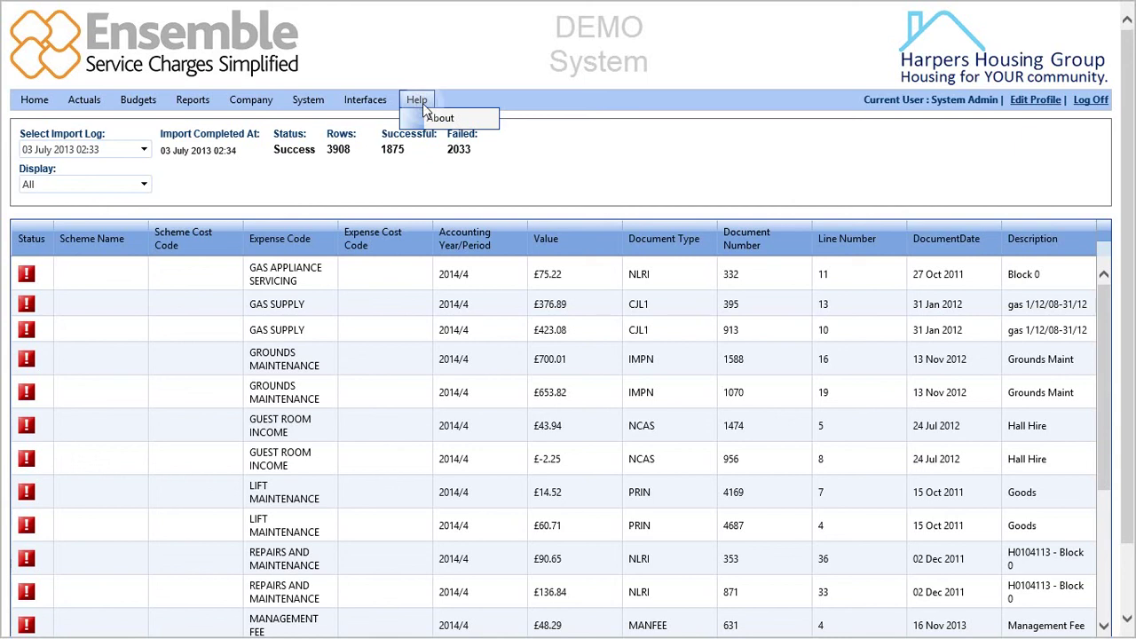
click(441, 117)
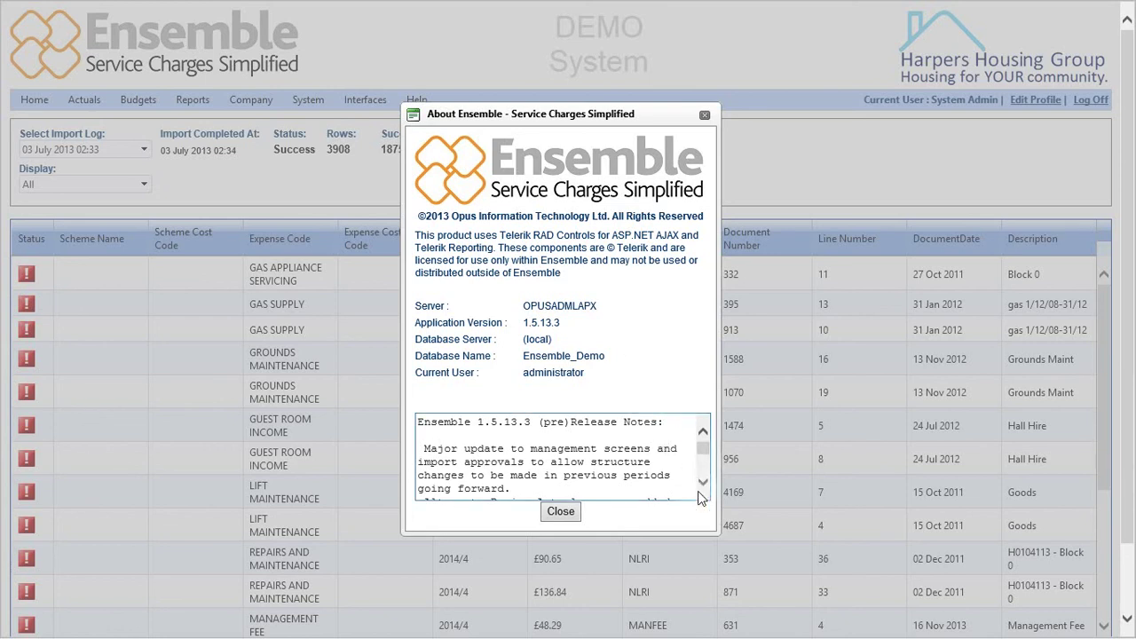
click(560, 513)
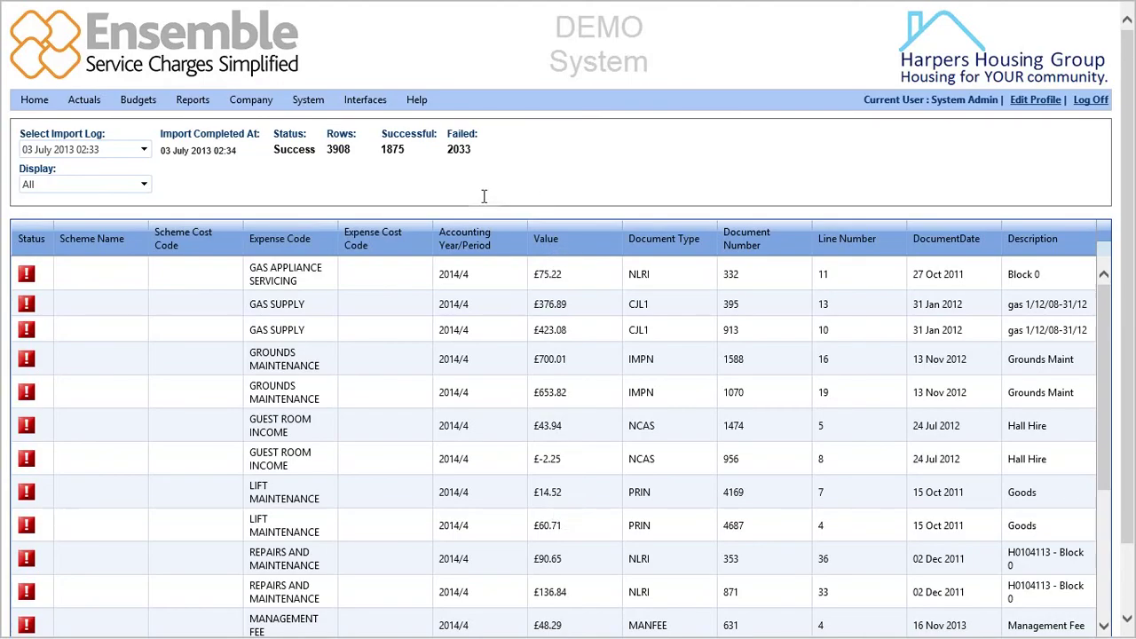
click(34, 99)
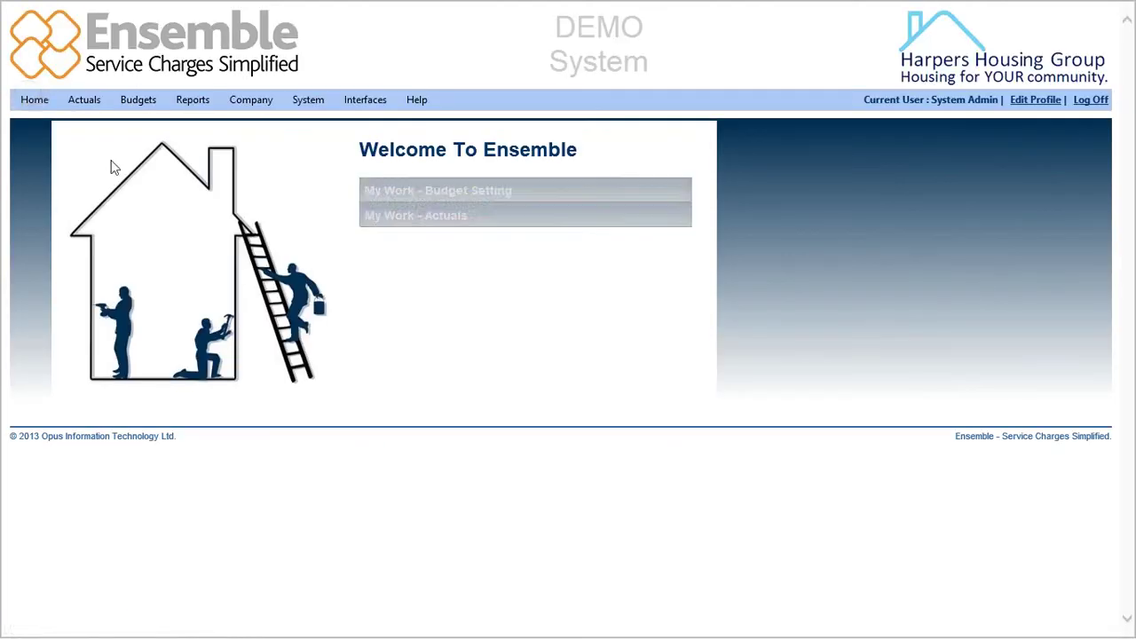